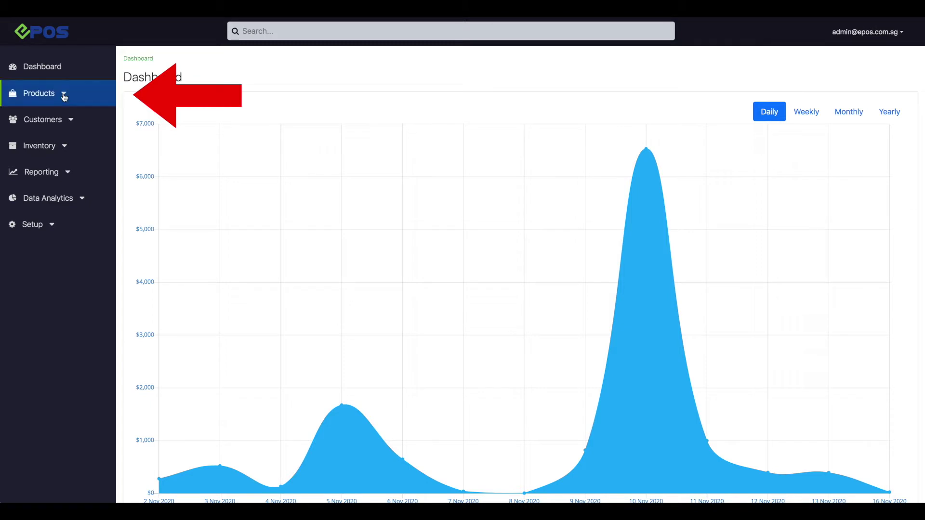
# Step: Expand the Products section in the sidebar
pyautogui.click(64, 96)
# Step: Start a new product named White Pearl with SKU bbtaddon1, marked as an add-on product
pyautogui.click(44, 128)
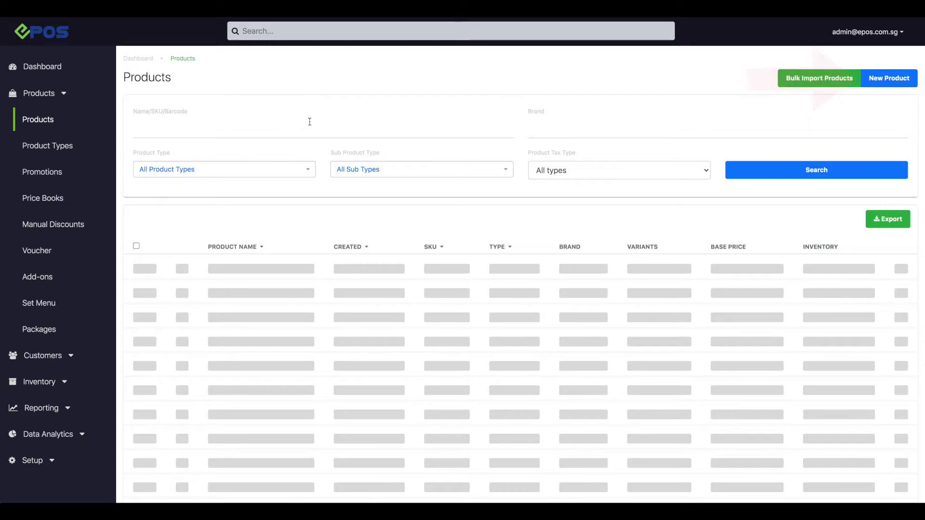
pyautogui.click(887, 79)
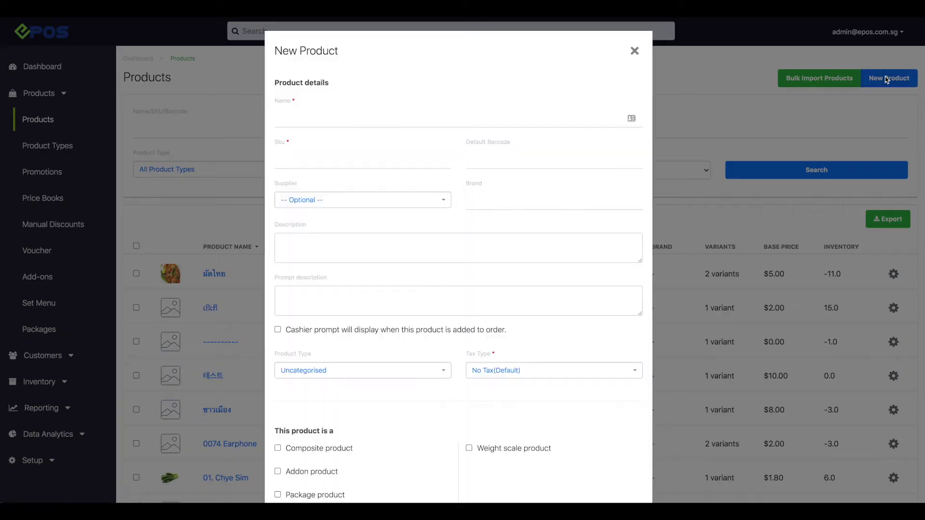
pyautogui.click(382, 114)
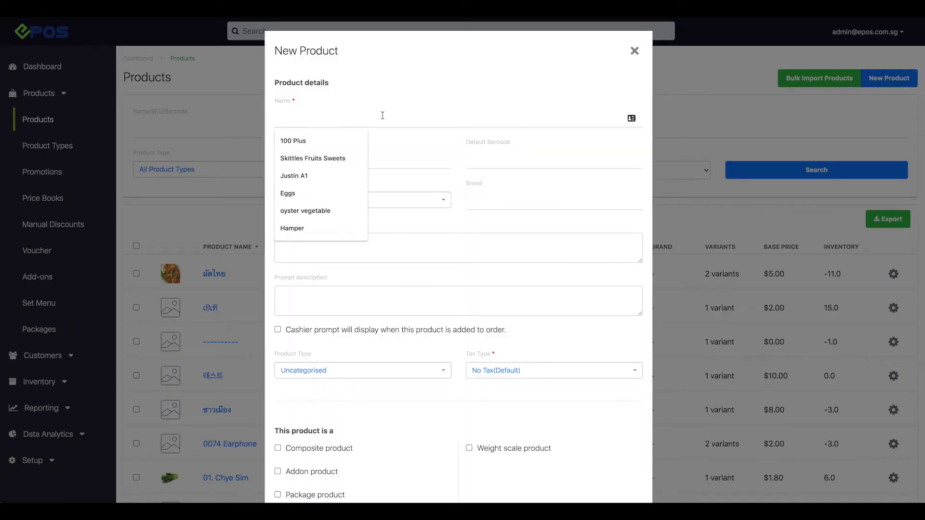
pyautogui.write('White Pearl')
pyautogui.click(320, 161)
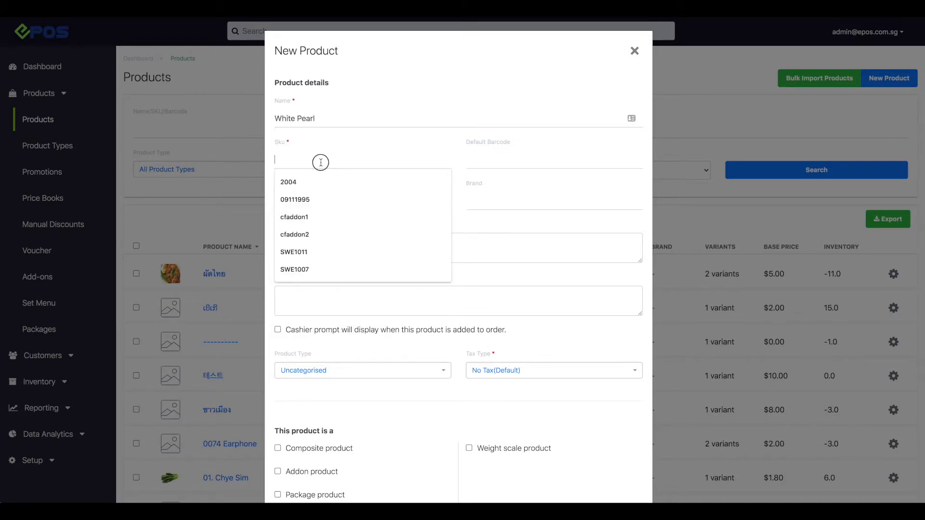
pyautogui.write('bbtaddon1')
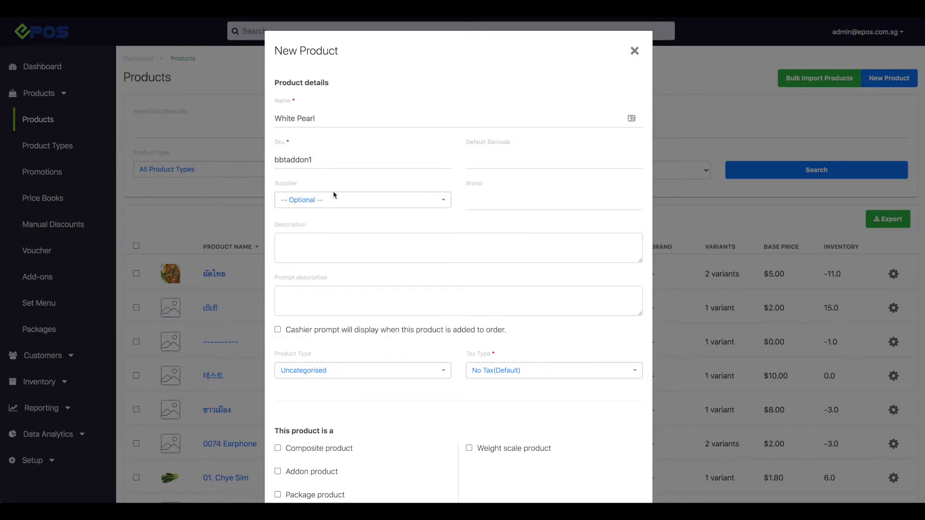
pyautogui.scroll(-1, 338, 206)
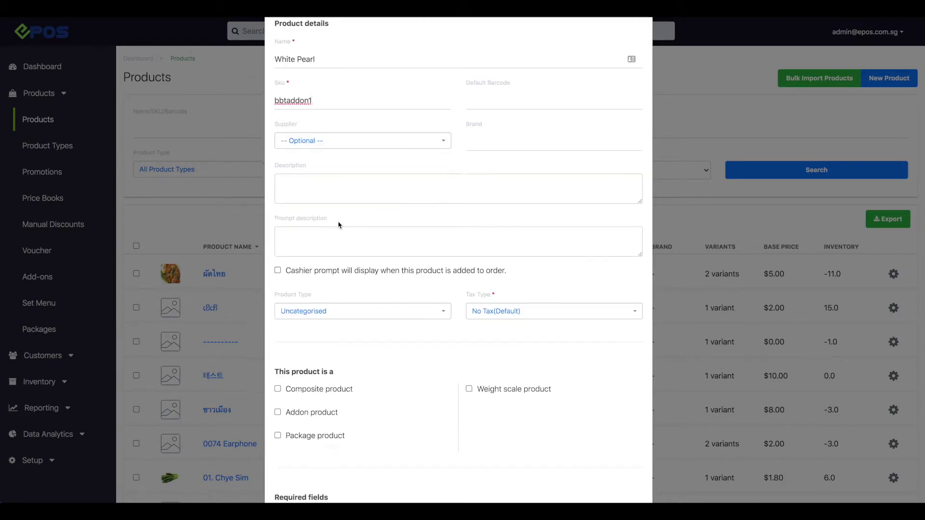
pyautogui.click(279, 412)
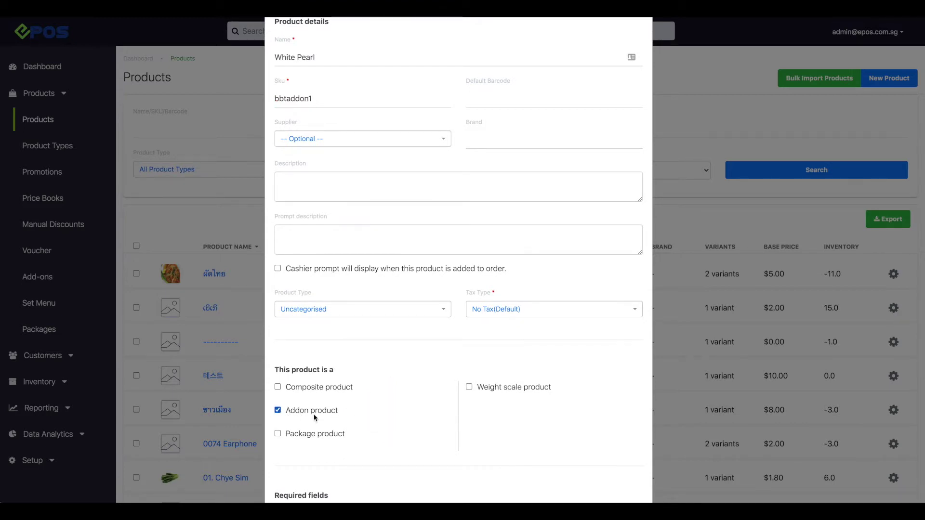
# Step: Give White Pearl a cost of 0.3 and base price of 0.7, then create it
pyautogui.scroll(-6, 458, 399)
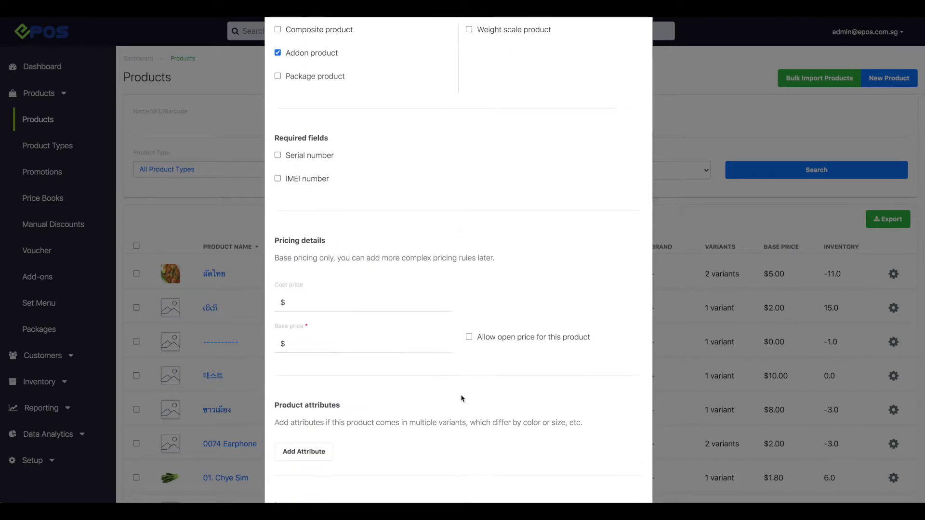
pyautogui.click(348, 299)
pyautogui.write('0.3')
pyautogui.click(339, 350)
pyautogui.write('0.7')
pyautogui.scroll(-2, 345, 356)
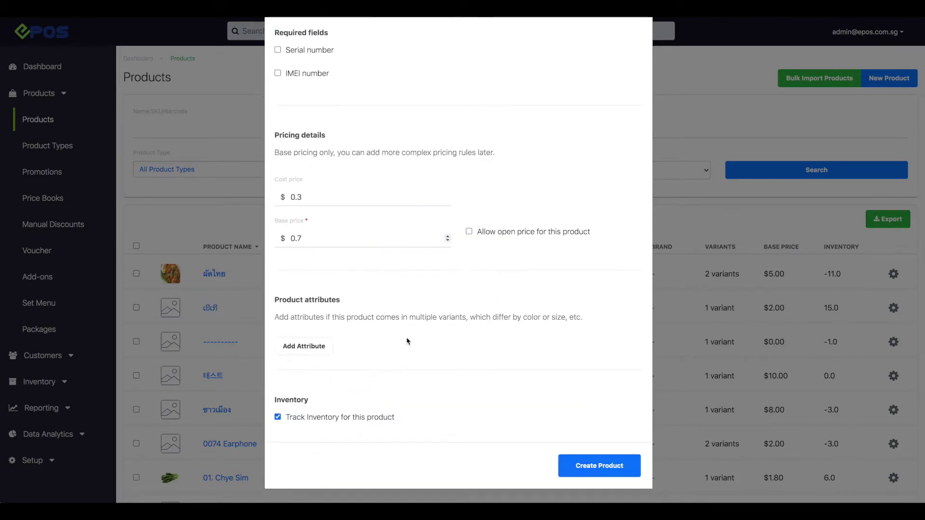
pyautogui.click(574, 463)
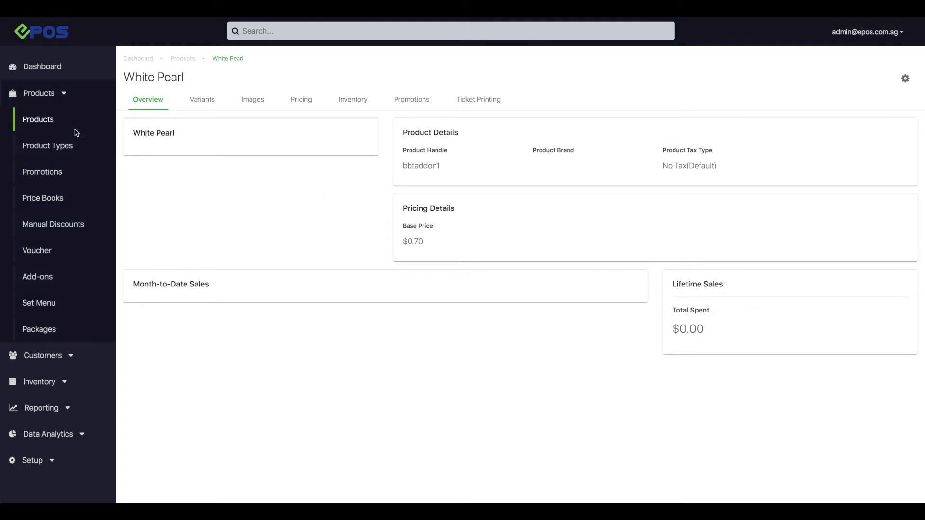
# Step: Create the Herbal Jelly product with cost 0.4 and base price 1.0
pyautogui.click(59, 120)
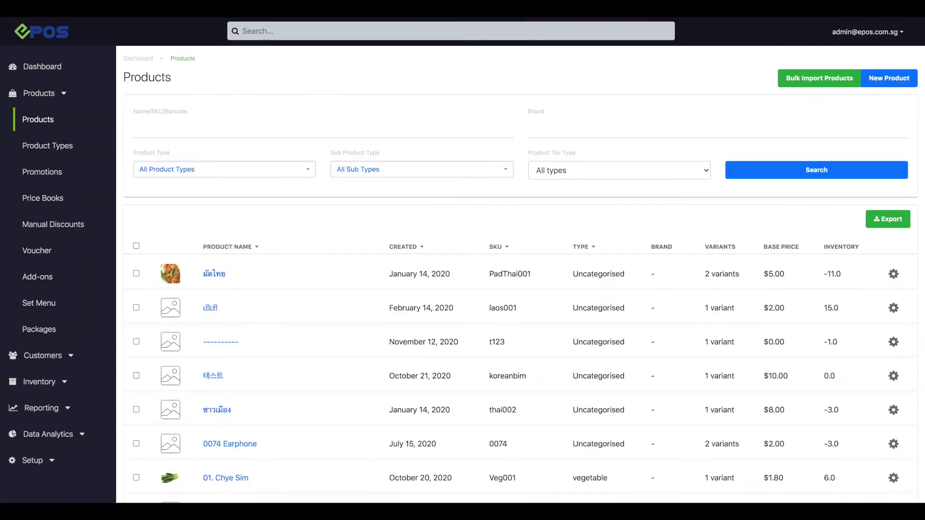
pyautogui.click(887, 80)
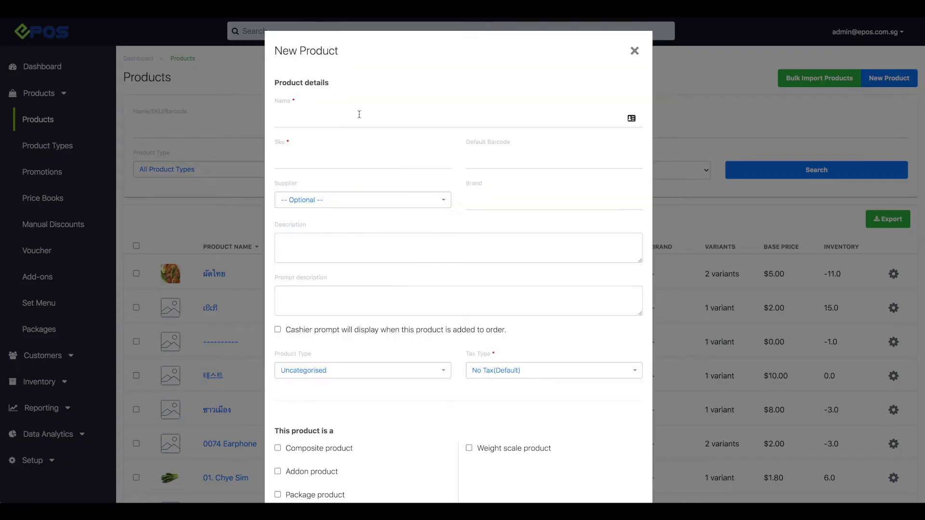
pyautogui.write('Herbal Jelly')
pyautogui.press('Tab')
pyautogui.write('HerbalJelly')
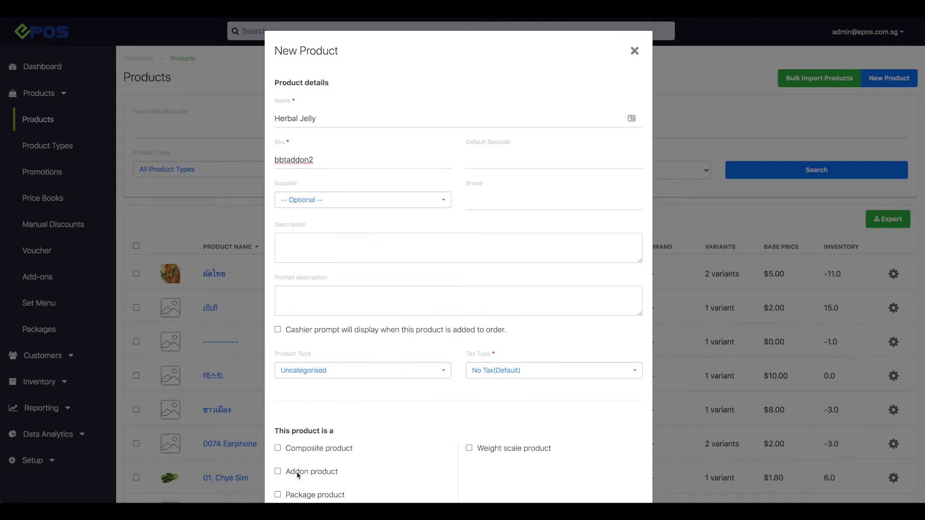
pyautogui.scroll(-10, 327, 416)
pyautogui.click(313, 197)
pyautogui.write('0.4')
pyautogui.press('Tab')
pyautogui.write('1.0')
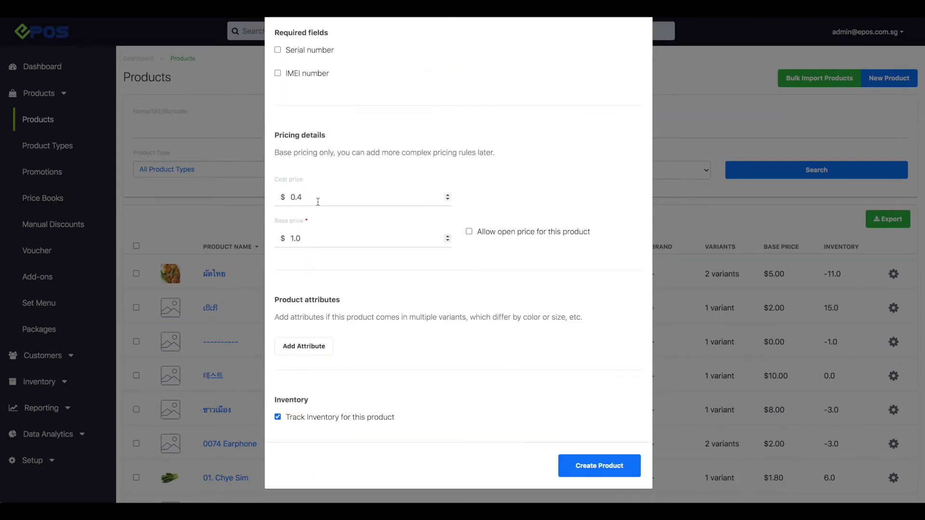
pyautogui.click(586, 465)
# Step: Create the Milk Foam product with SKU bbtaddon3, cost 0.2 and base price 1.2
pyautogui.click(38, 119)
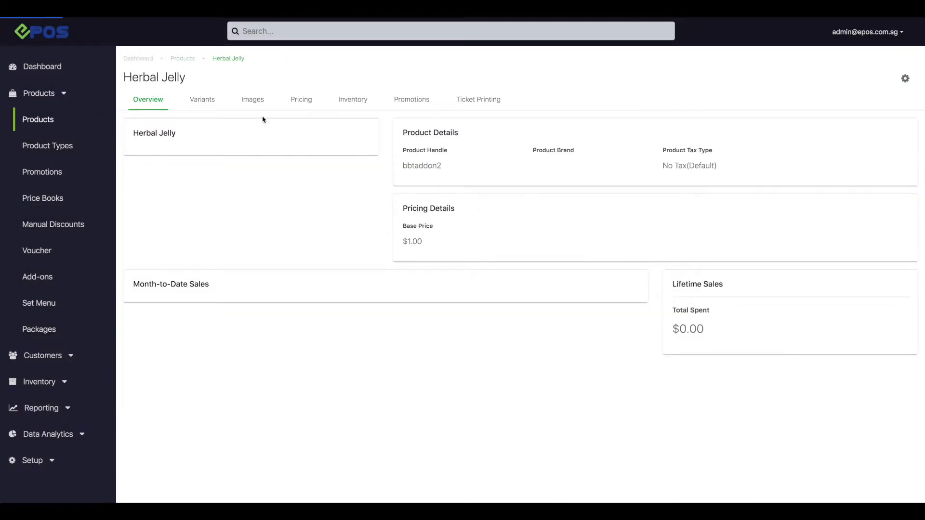
pyautogui.click(889, 78)
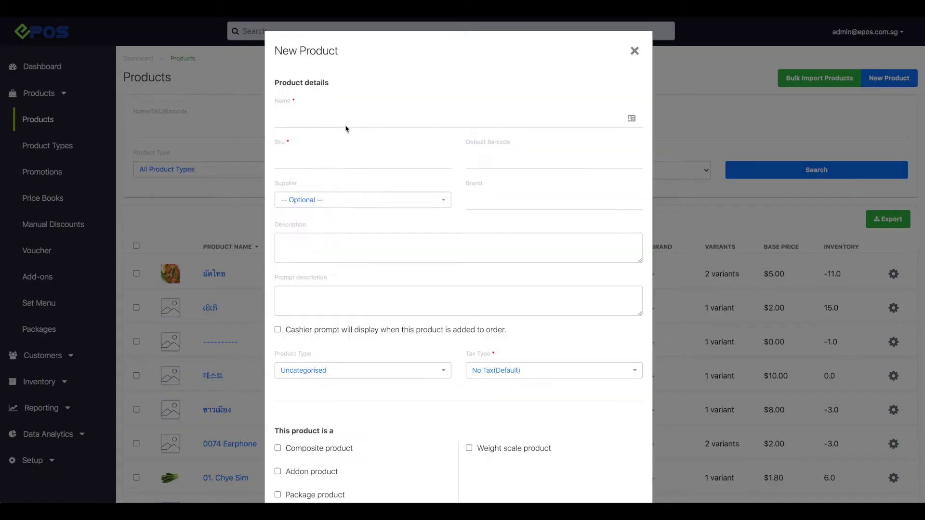
pyautogui.write('Milk Foam')
pyautogui.press('Tab')
pyautogui.write('bbtaddon3')
pyautogui.press('Tab')
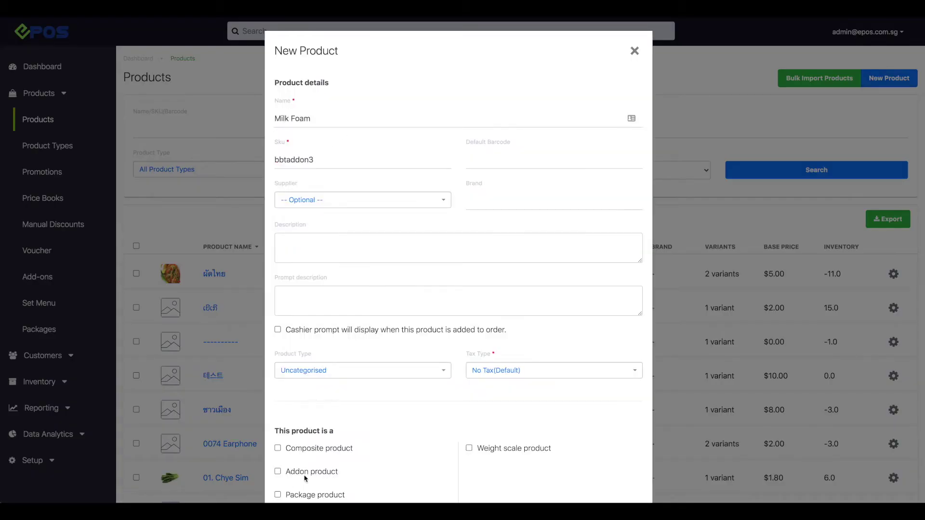
pyautogui.scroll(-10, 457, 261)
pyautogui.click(313, 198)
pyautogui.write('0.2')
pyautogui.press('Tab')
pyautogui.write('1.2')
pyautogui.click(574, 472)
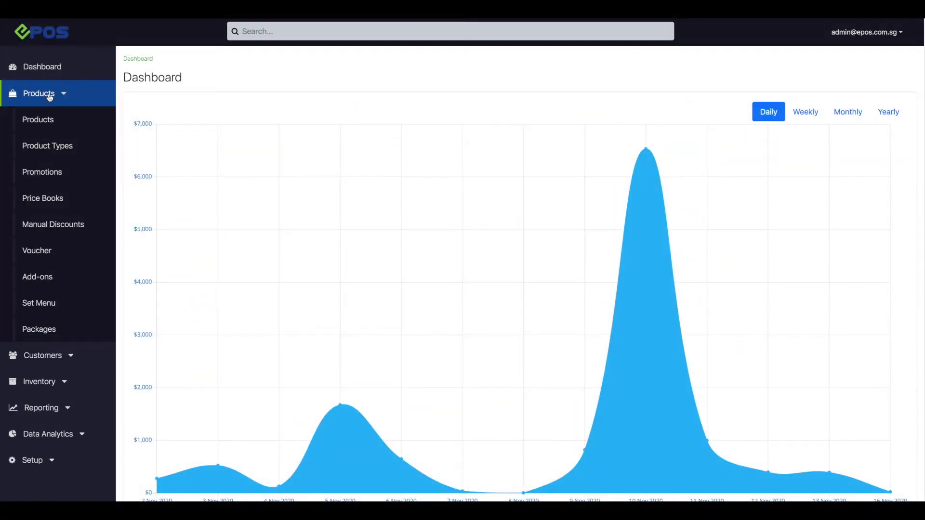
# Step: Open the Add-ons page to list the addon groups
pyautogui.click(43, 277)
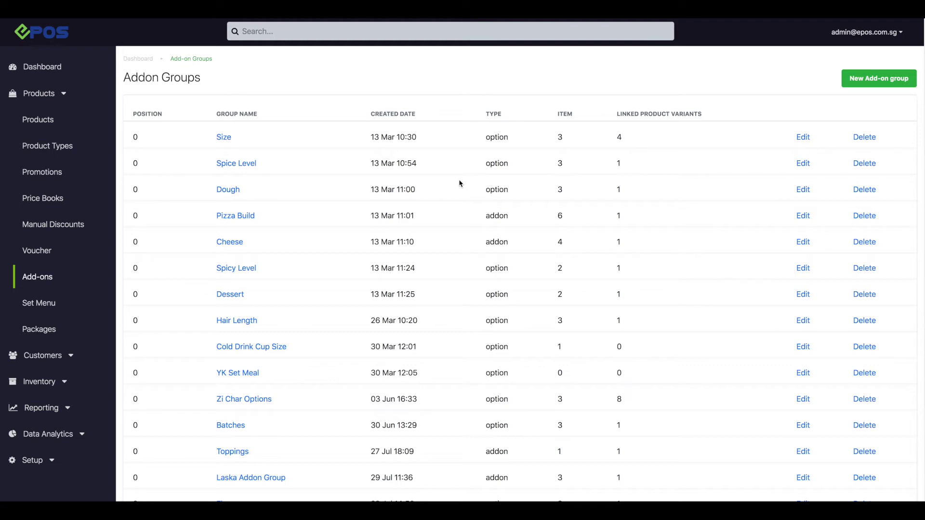
# Step: Create an Addon-type group named 'Bubble Tea Add Ons' with description 'Special Ingredients'
pyautogui.click(855, 80)
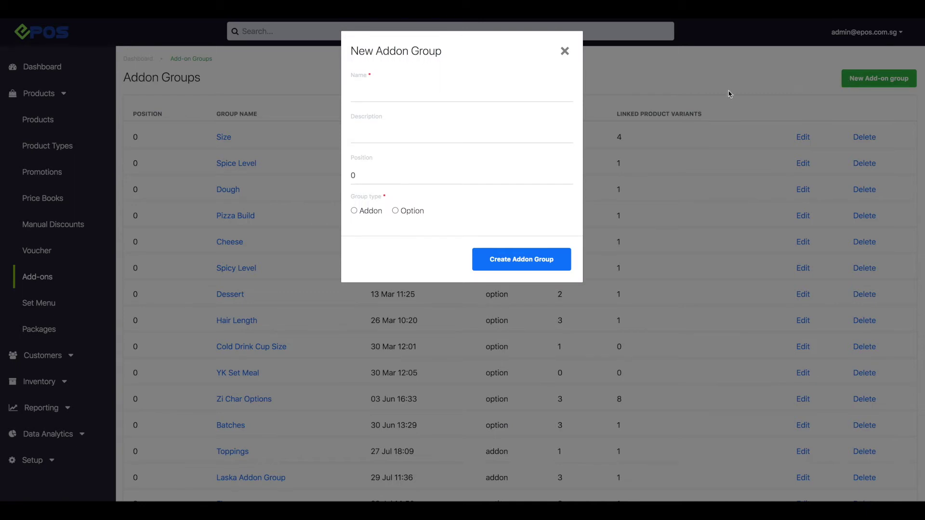
pyautogui.click(536, 90)
pyautogui.write('Bubble Tea Add Ons')
pyautogui.click(479, 129)
pyautogui.write('Special Ingredients')
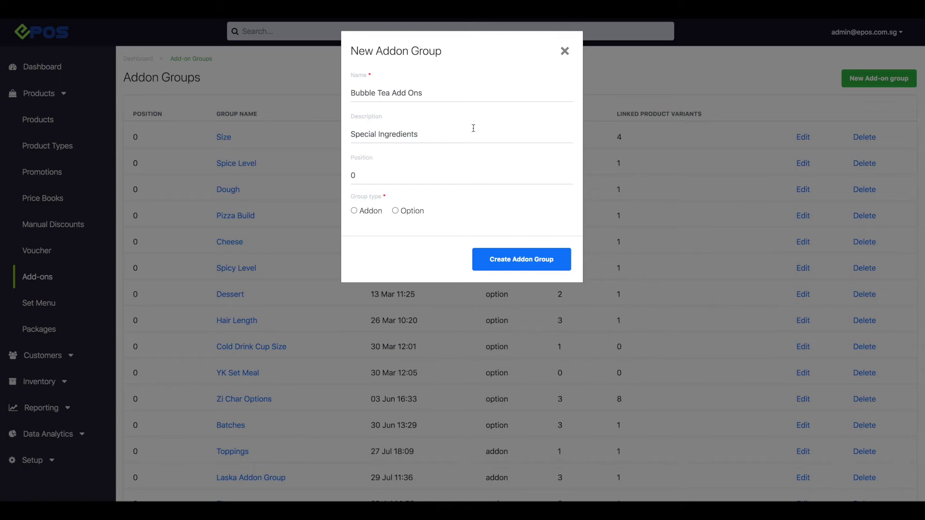
pyautogui.click(355, 211)
pyautogui.click(490, 255)
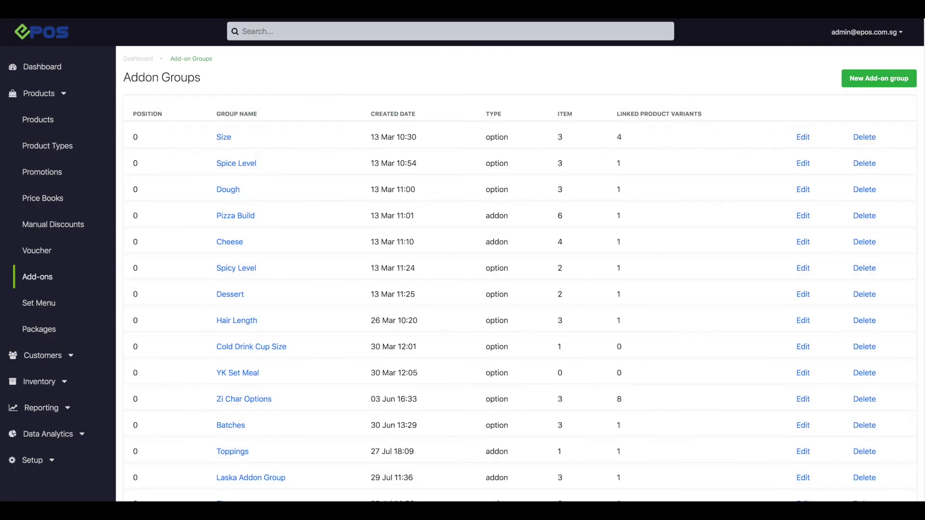
# Step: Open the Bubble Tea Add Ons group from the second page of the Addon Groups list
pyautogui.scroll(-4, 361, 214)
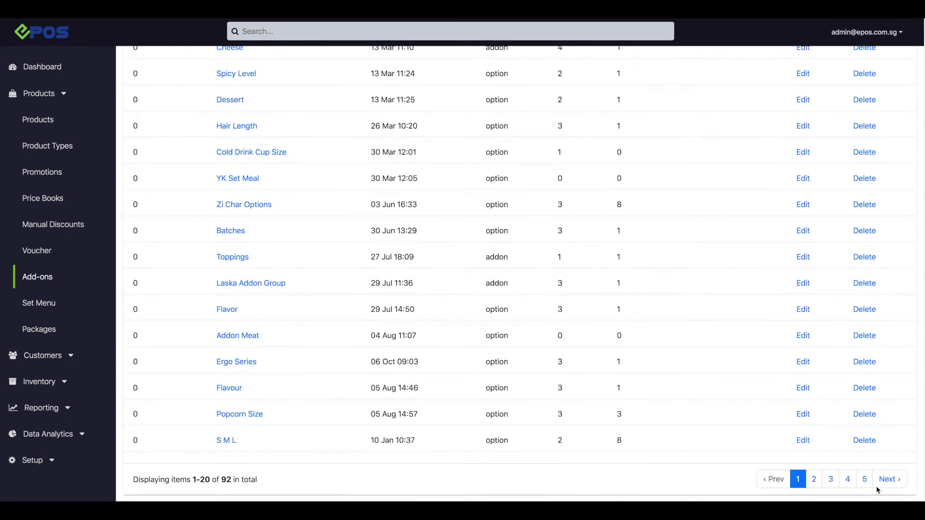
pyautogui.click(830, 479)
pyautogui.scroll(-3, 400, 267)
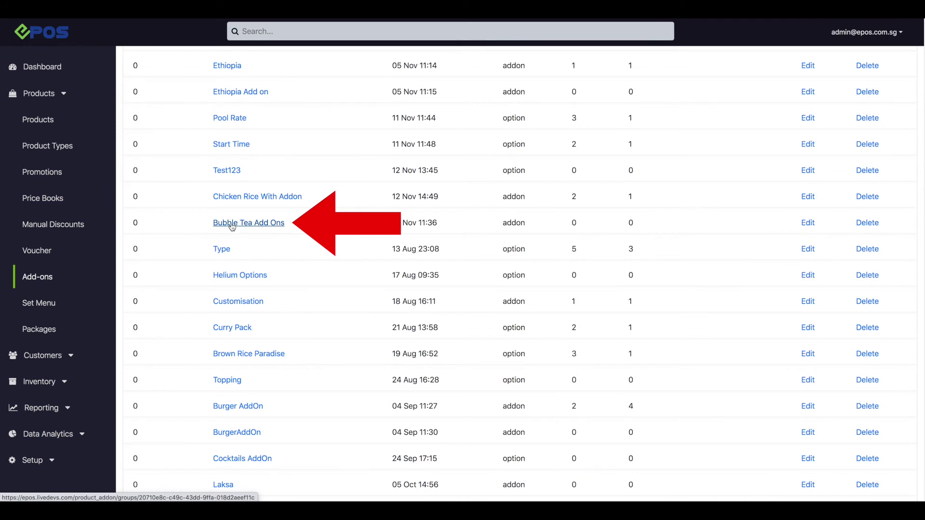
pyautogui.click(251, 230)
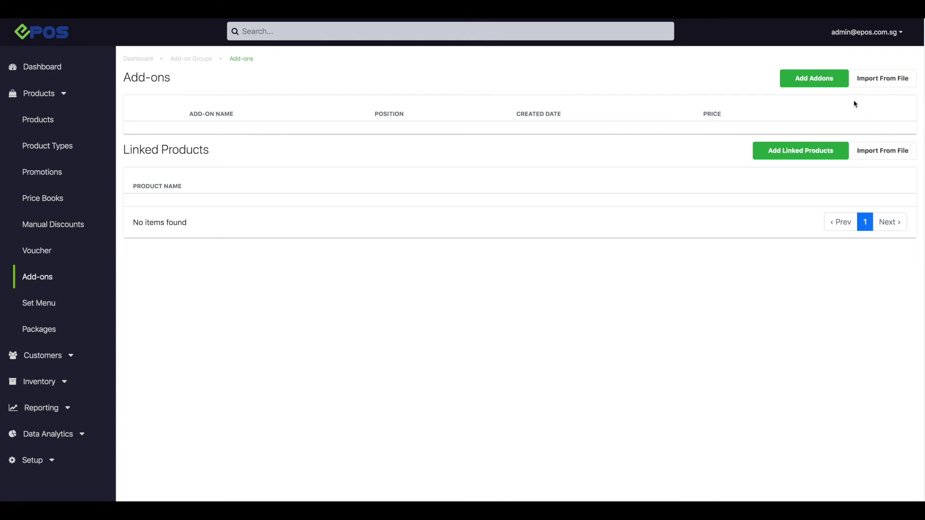
# Step: Search 'bbtaddon' and add White Pearl, Herbal Jelly and Milk Foam to the group
pyautogui.click(836, 85)
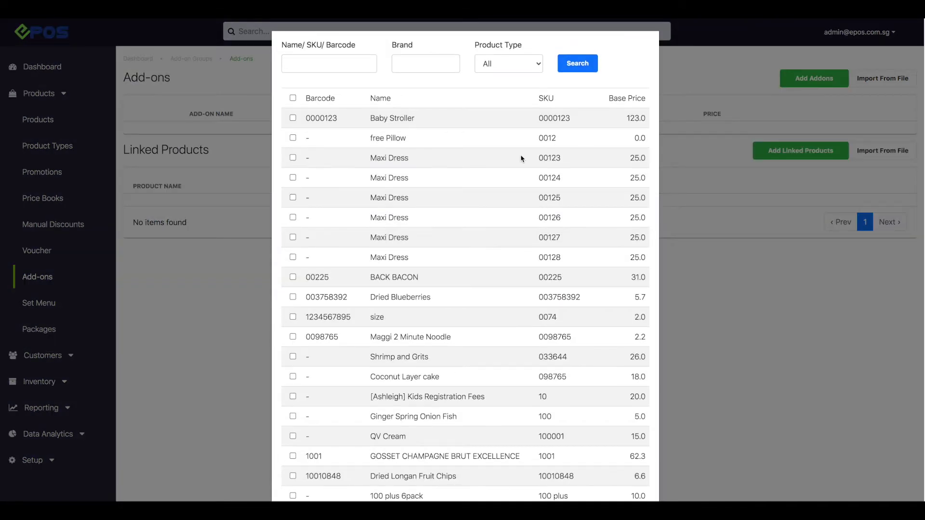
pyautogui.click(352, 64)
pyautogui.write('bbtaddon')
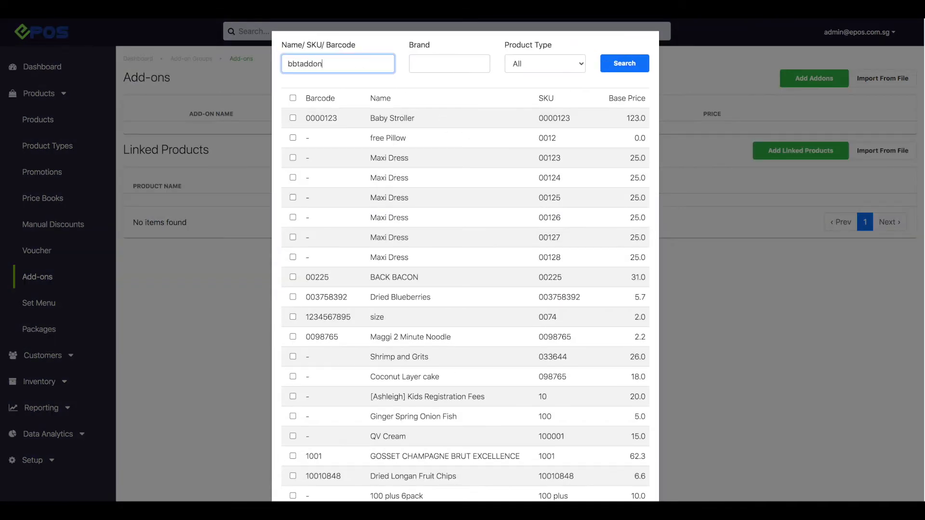
pyautogui.press('Return')
pyautogui.click(304, 118)
pyautogui.click(304, 138)
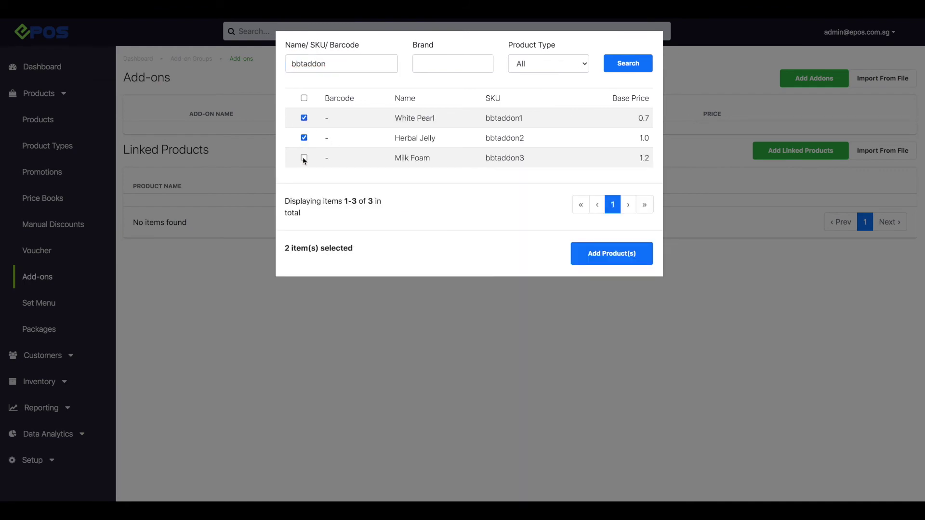
pyautogui.click(304, 157)
pyautogui.click(591, 254)
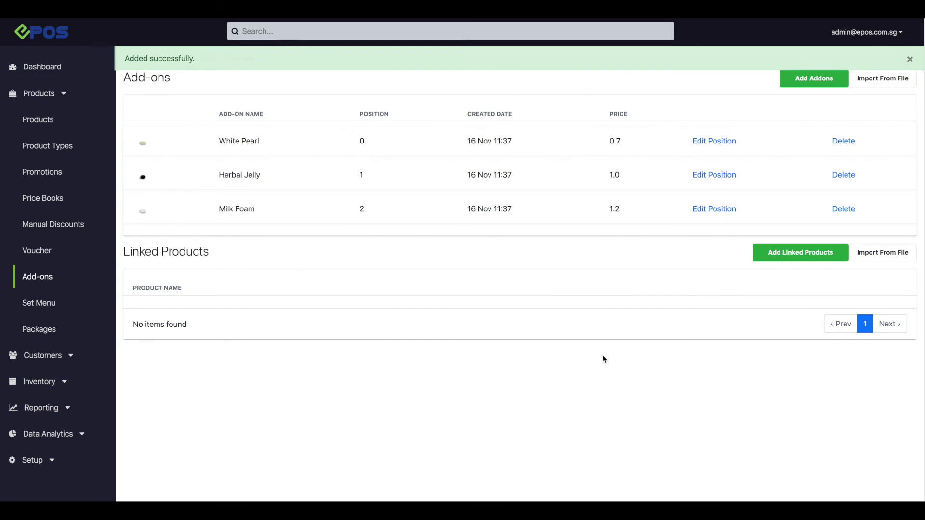
pyautogui.click(812, 260)
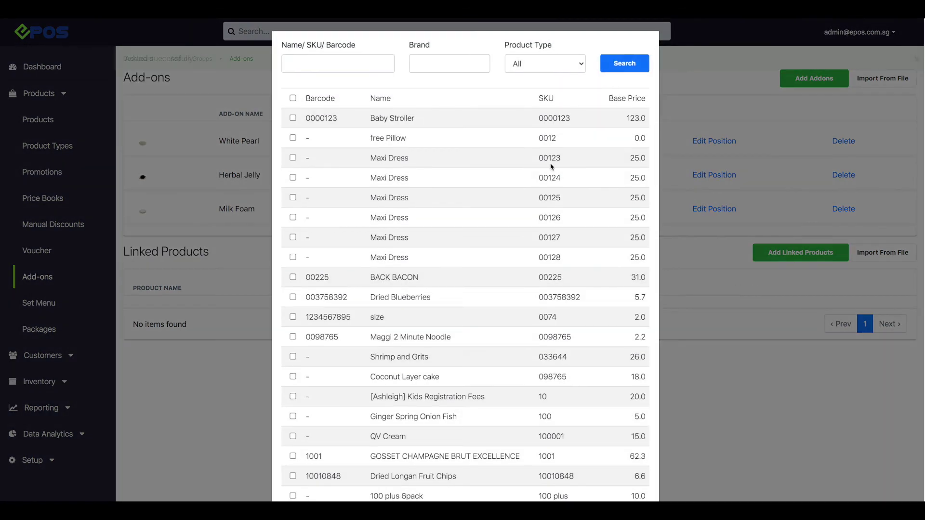
# Step: Search 'bbt001' and link Earl Grey Milk Tea to the group
pyautogui.click(329, 71)
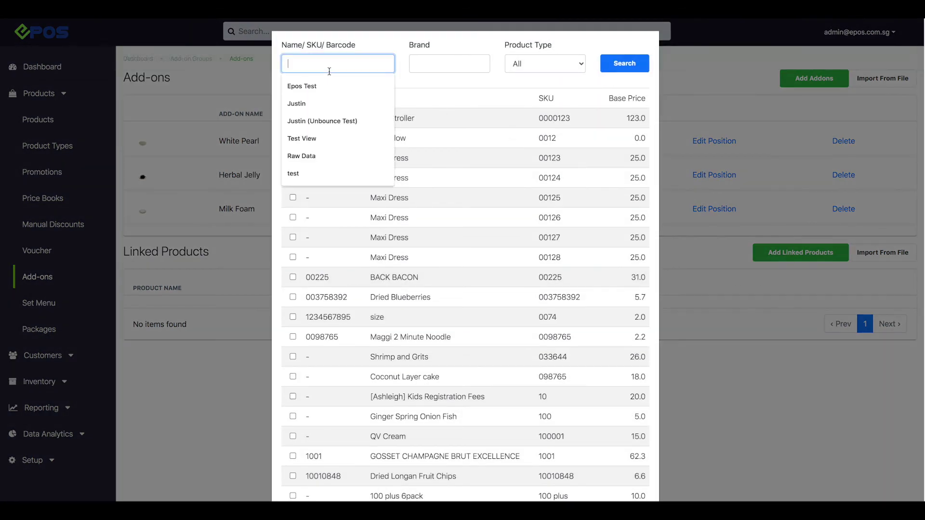
pyautogui.write('bbt001')
pyautogui.press('Return')
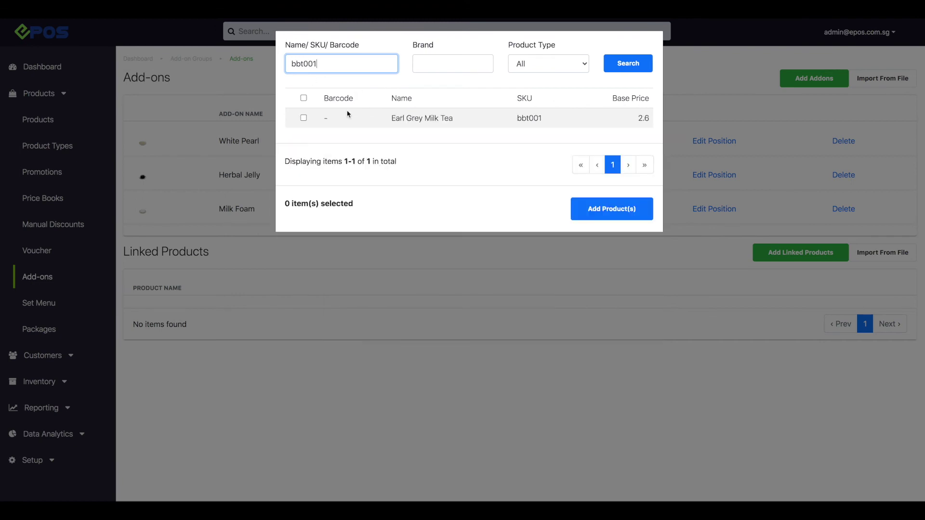
pyautogui.click(303, 118)
pyautogui.click(611, 211)
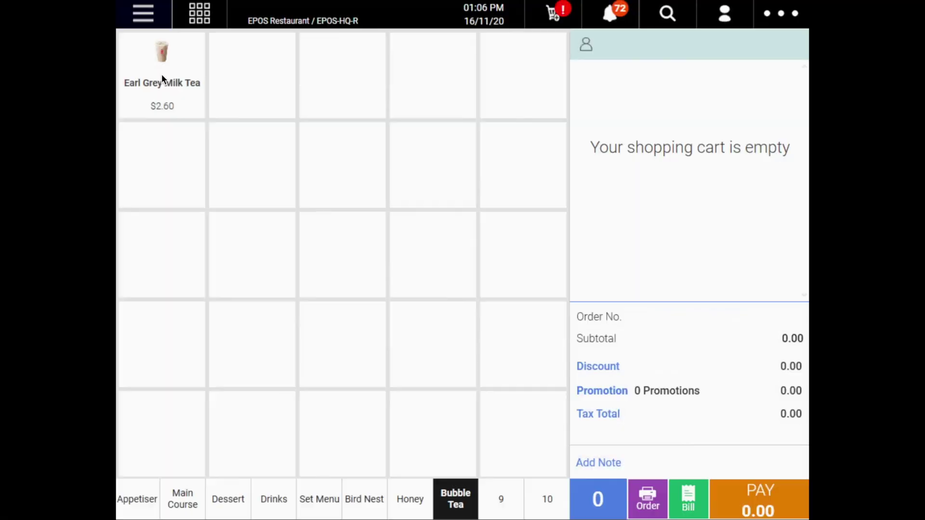
# Step: In the POS, ring up Earl Grey Milk Tea and add one White Pearl to it
pyautogui.click(161, 66)
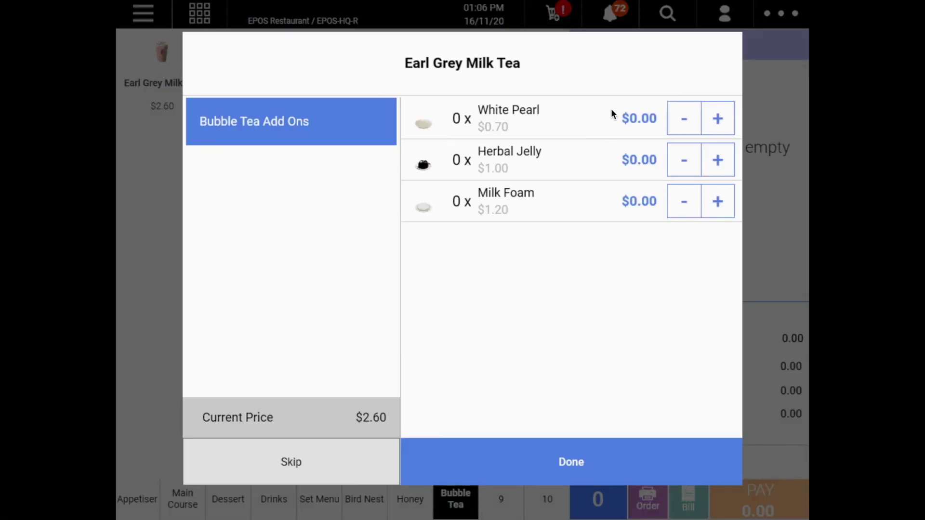
pyautogui.click(718, 124)
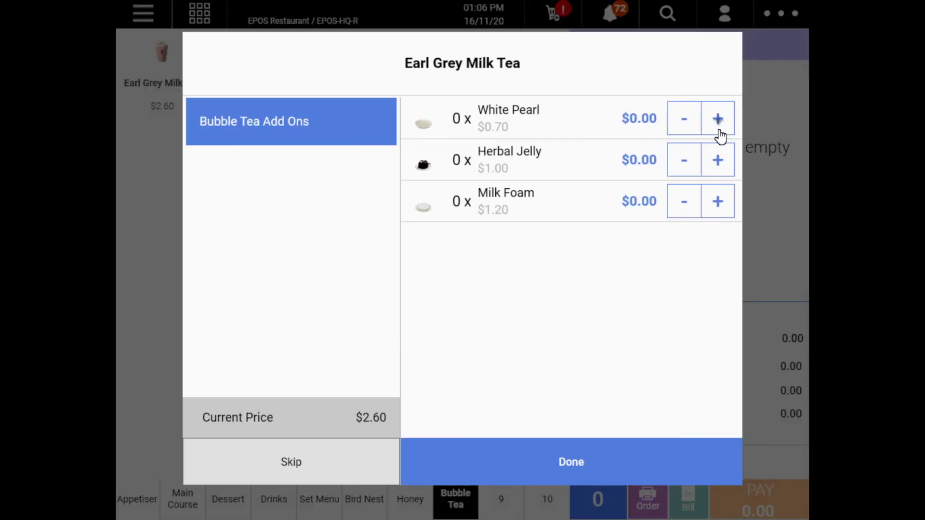